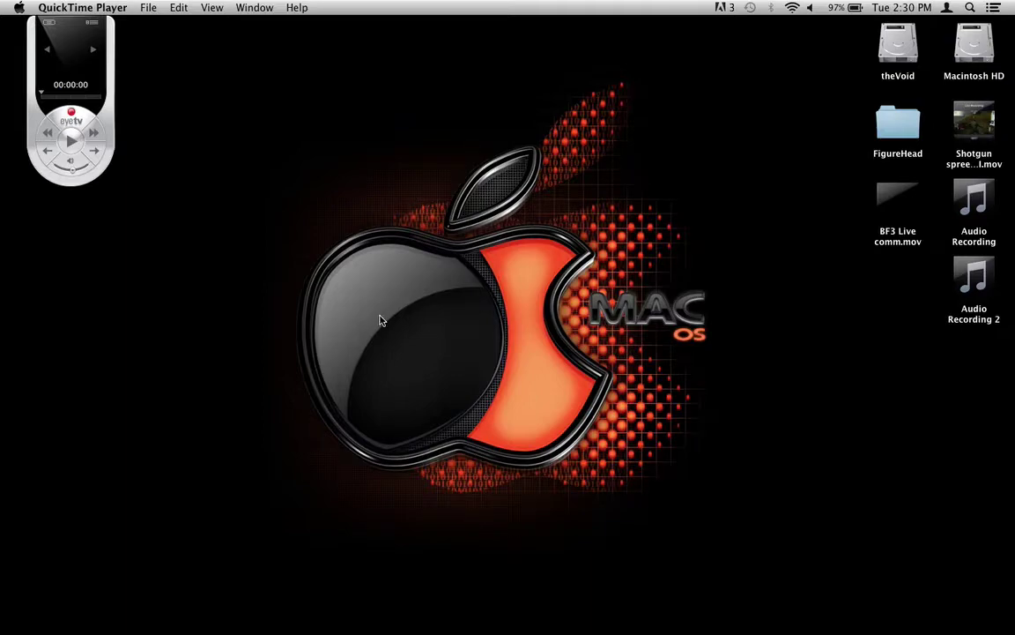
Switch to EyeTV and open its preferences to review the general and recording settings
left_click(62, 39)
left_click(54, 8)
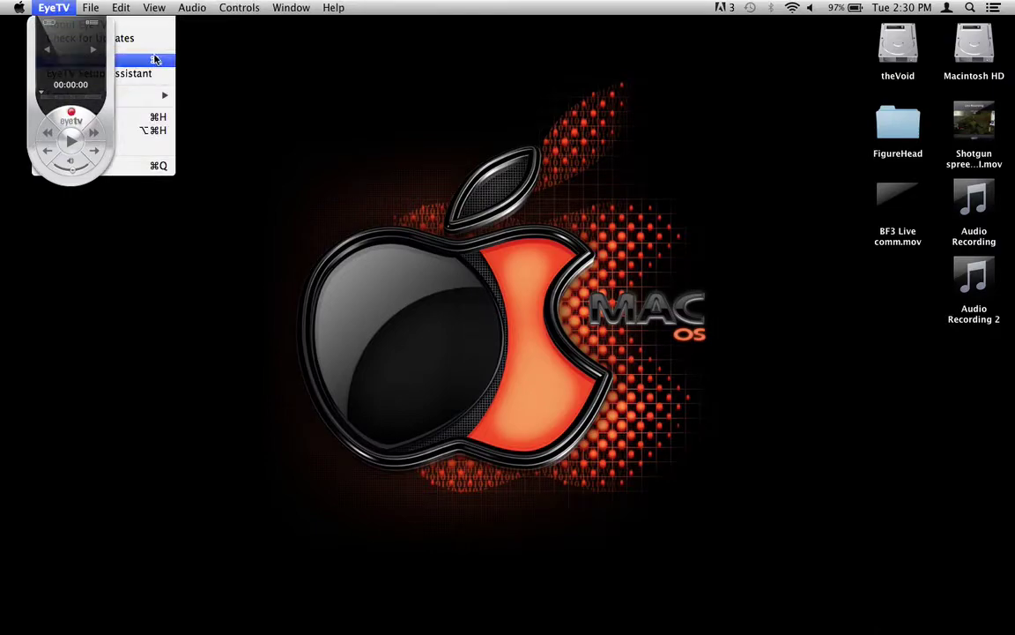
left_click(152, 62)
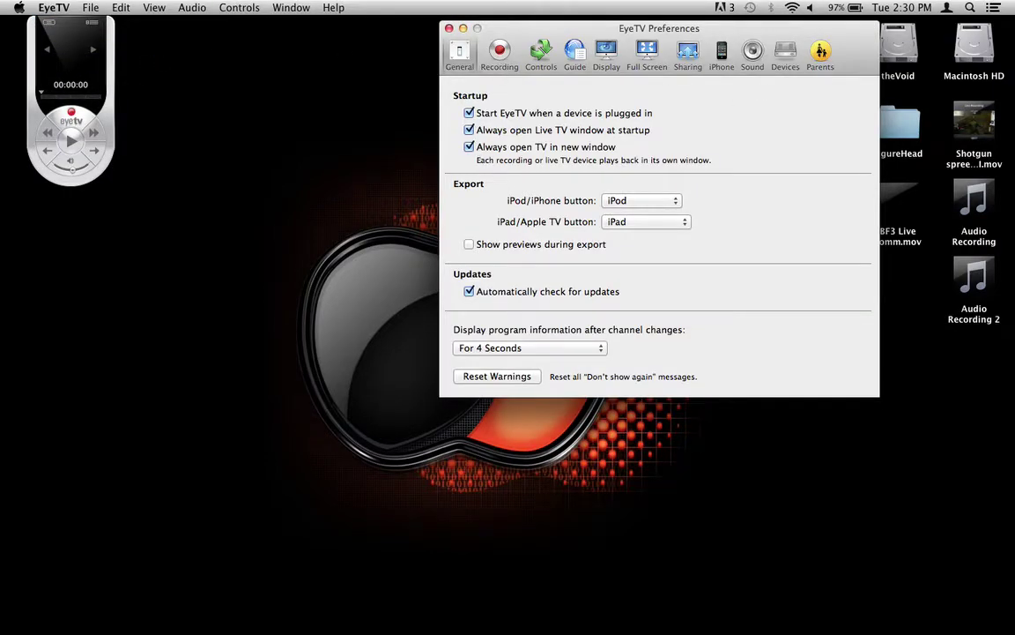
left_click(499, 53)
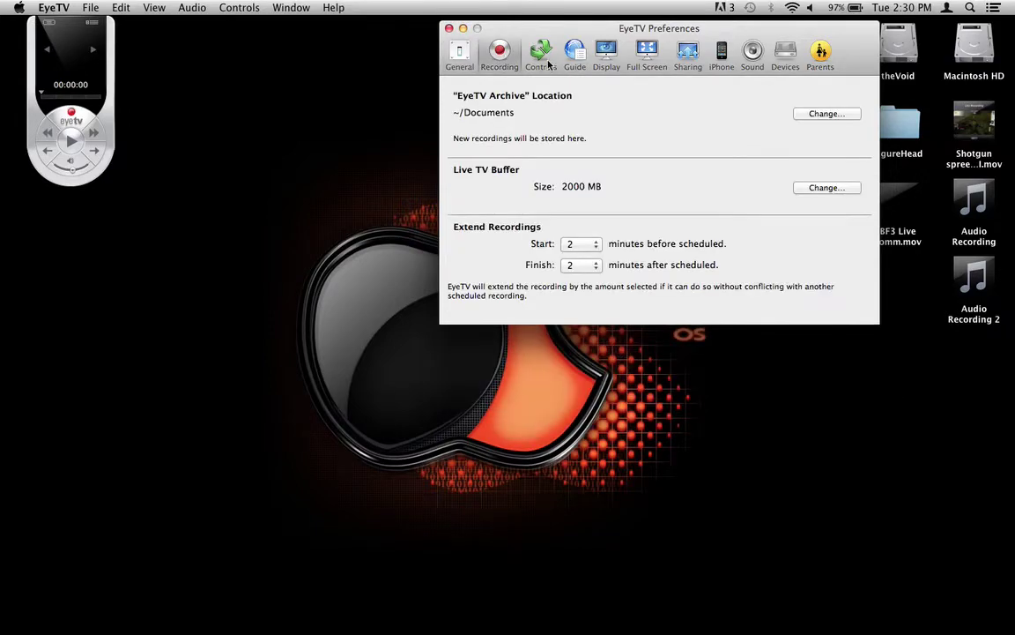
In the Controls preferences, set the Right Arrow jump to 10 seconds ahead and the Left Arrow jump to 10 seconds back
left_click(541, 53)
left_click(575, 55)
left_click(540, 53)
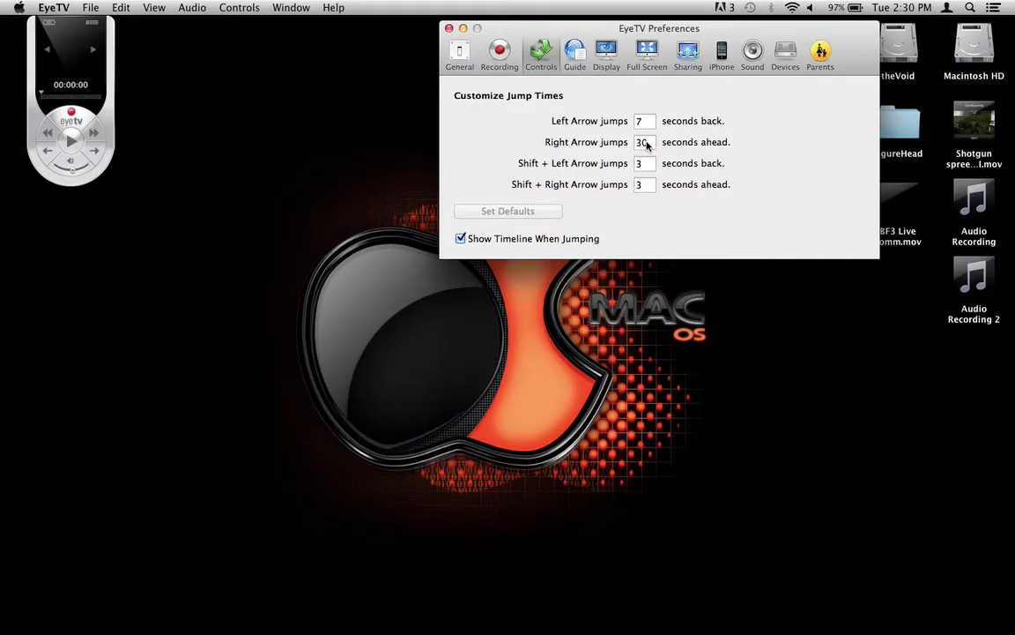
left_click(646, 143)
key("BackSpace")
key("BackSpace")
type("10")
left_click(643, 124)
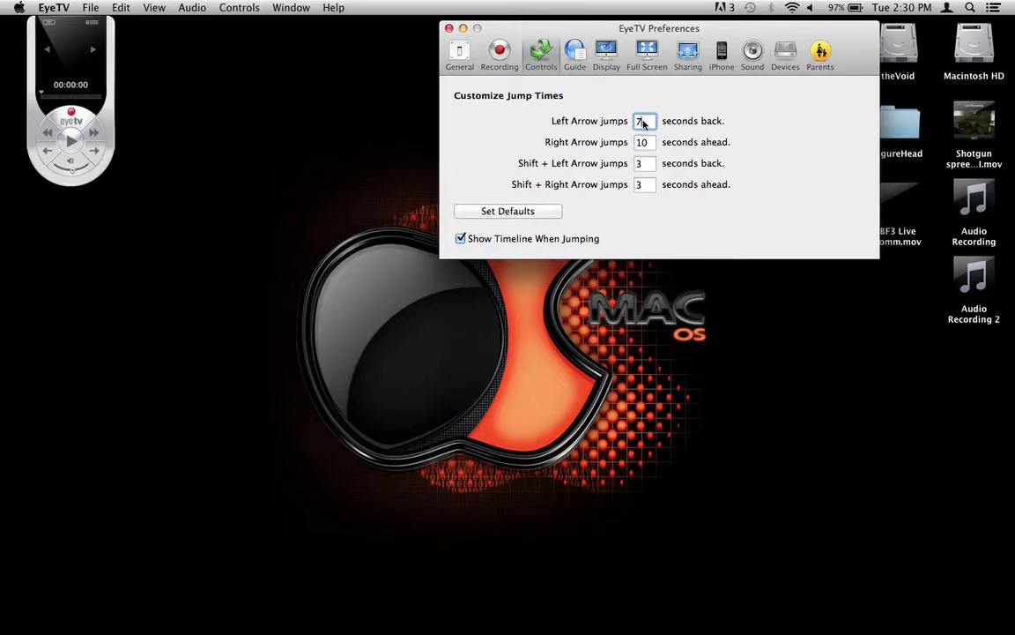
key("BackSpace")
type("10")
Review the Guide and Display preferences, including the deinterlacing choices for Standard TV
left_click(575, 54)
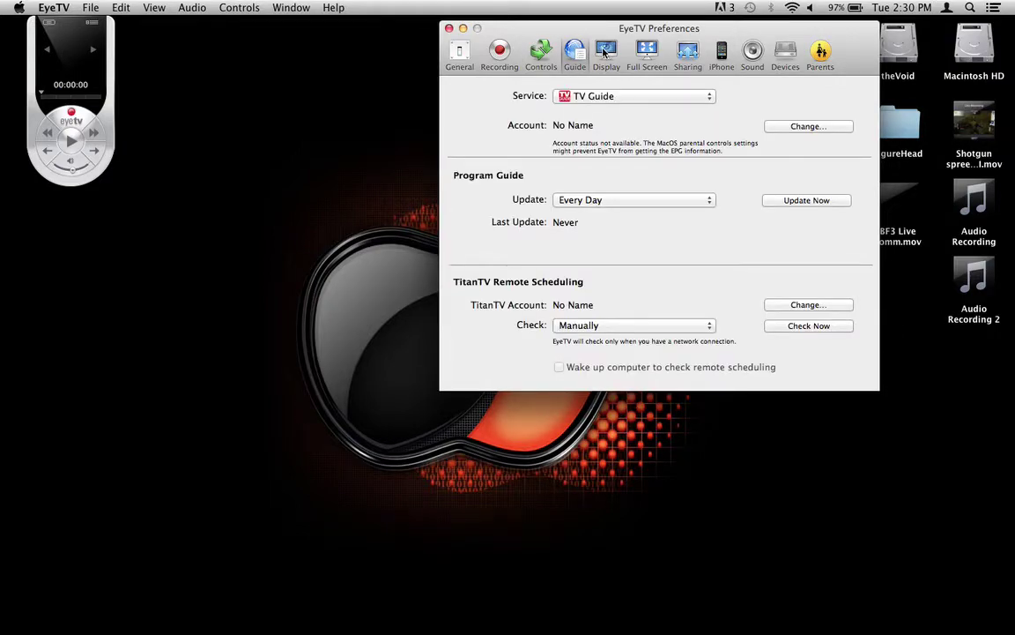
left_click(605, 53)
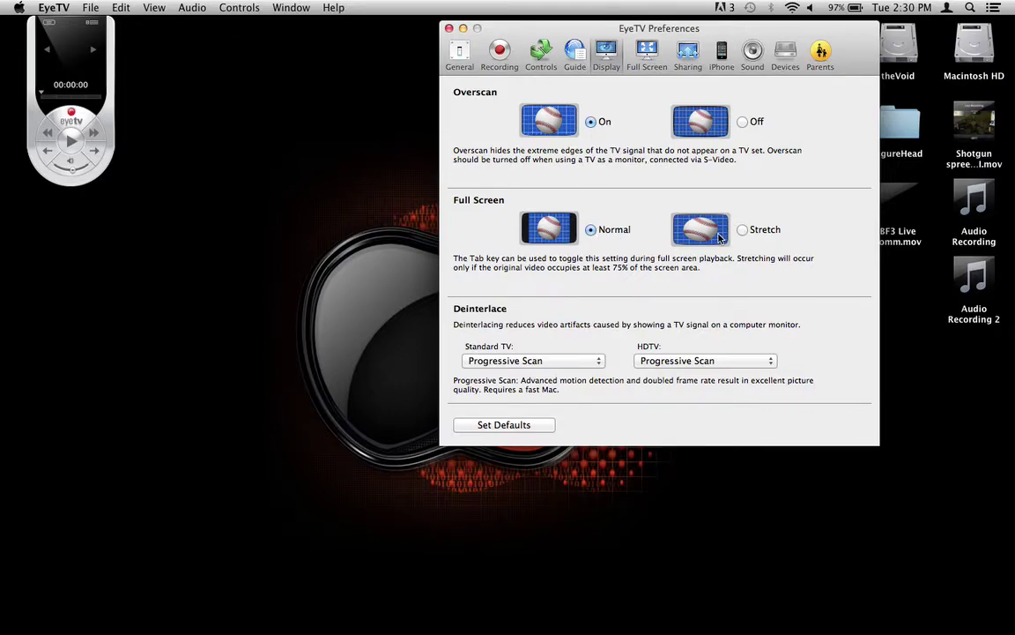
left_click(529, 361)
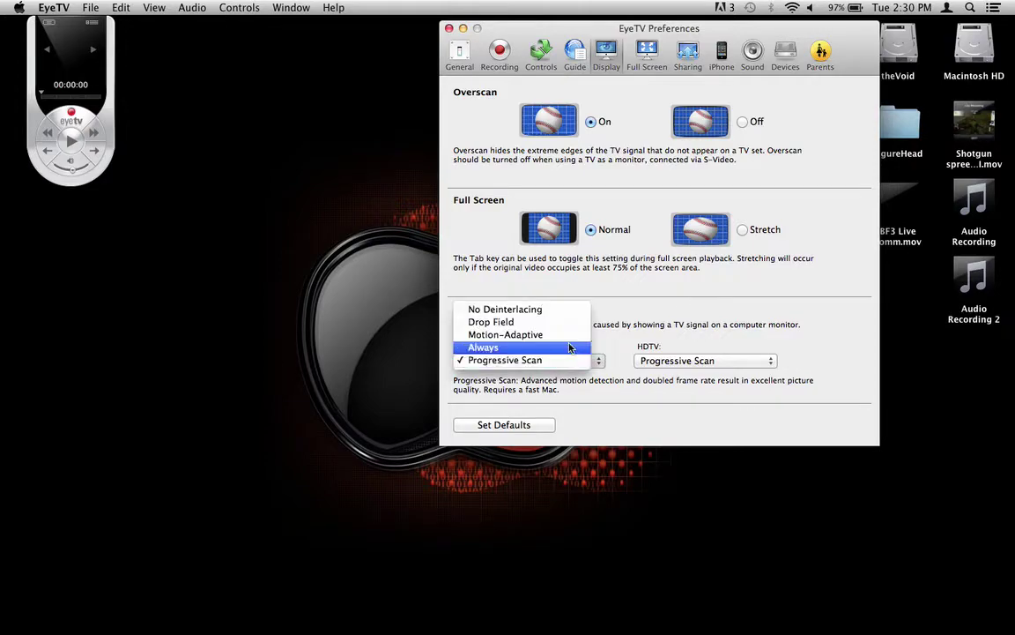
left_click(635, 326)
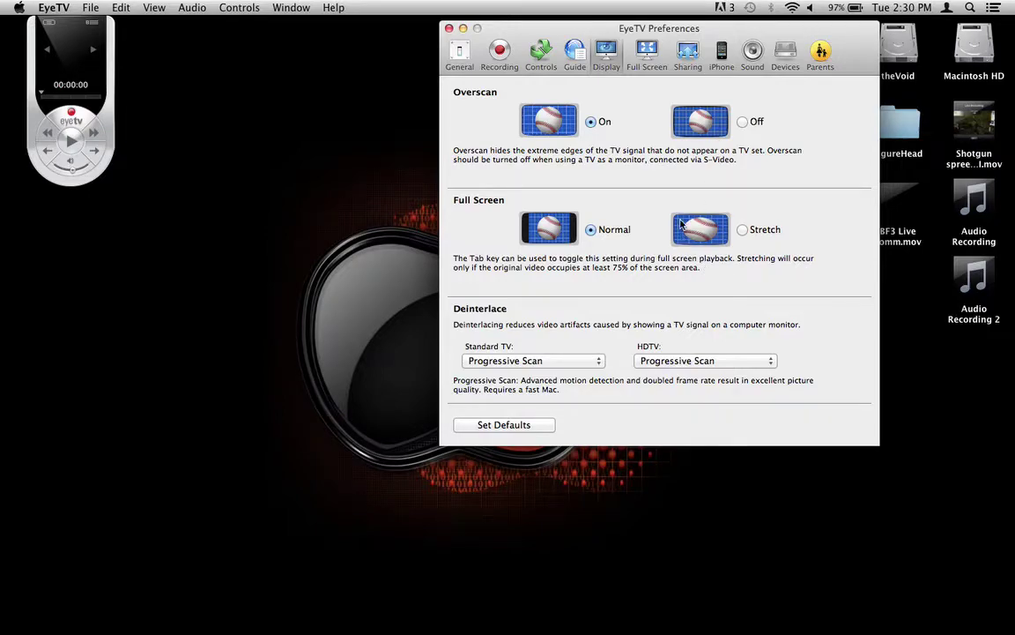
Confirm Custom encoding for the Hauppauge HD PVR with a constant 13.5 Mbps bit rate and AAC audio, and close the preferences
left_click(785, 54)
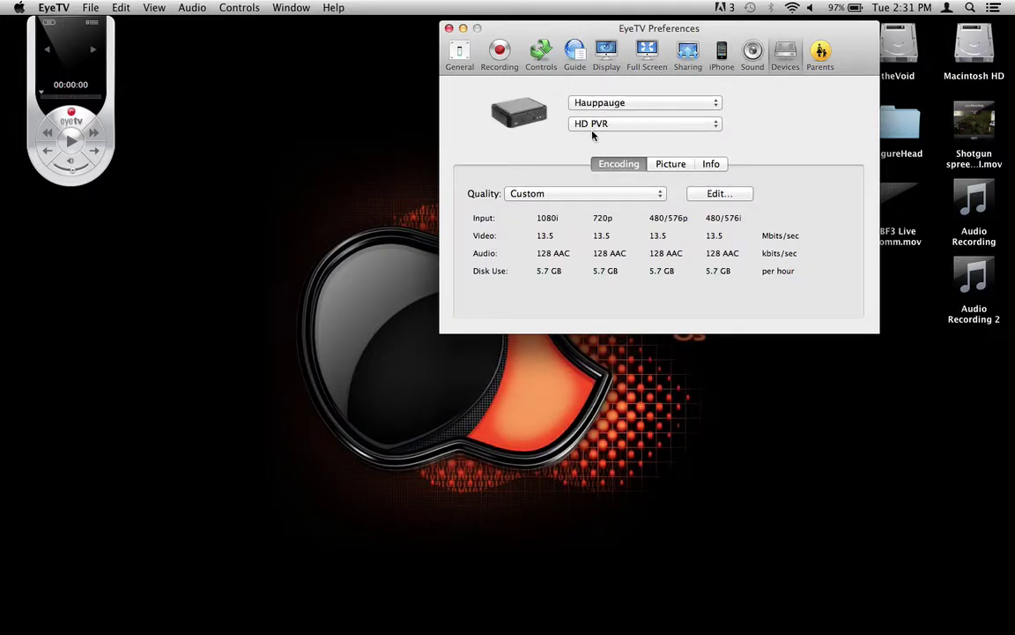
left_click(588, 199)
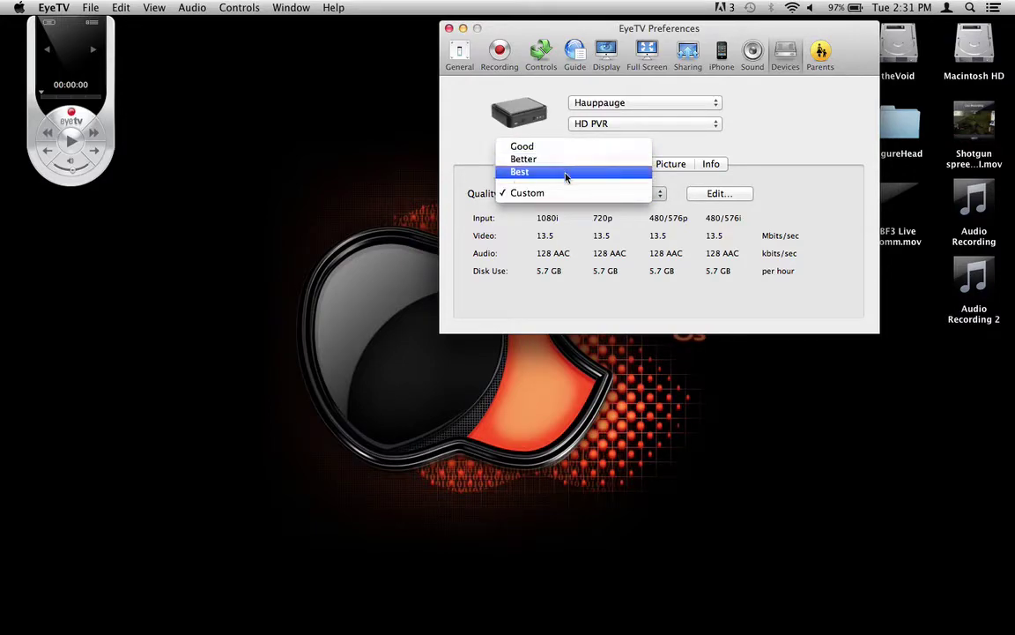
left_click(566, 194)
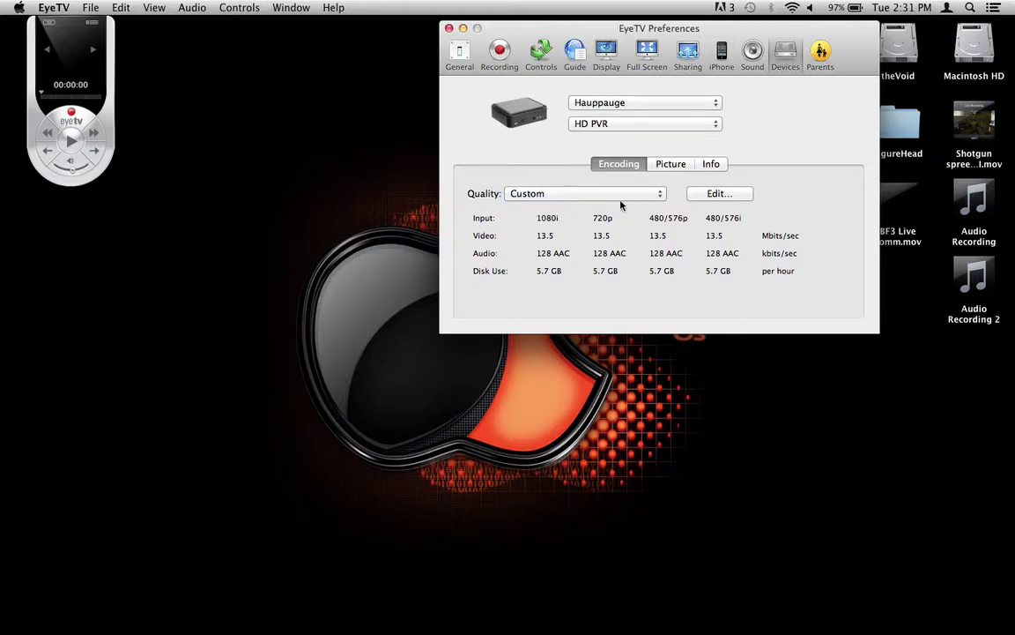
left_click(698, 197)
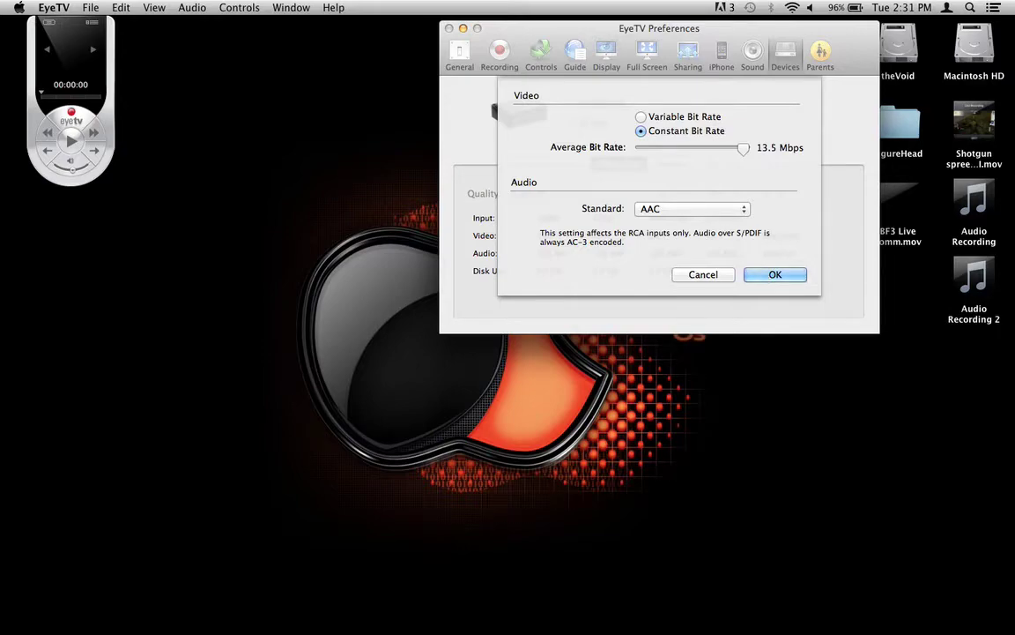
left_click(765, 274)
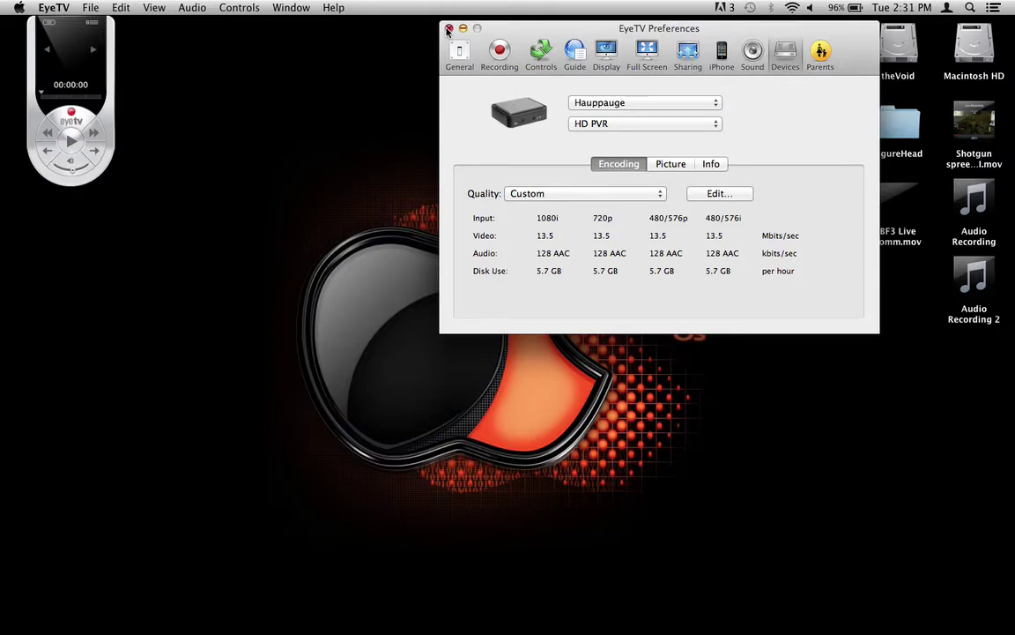
left_click(449, 29)
Start exporting the Aug 3, 2012 4:35 PM clip from the recordings library as a QuickTime Movie named TEST.mov on the Desktop
left_click(92, 24)
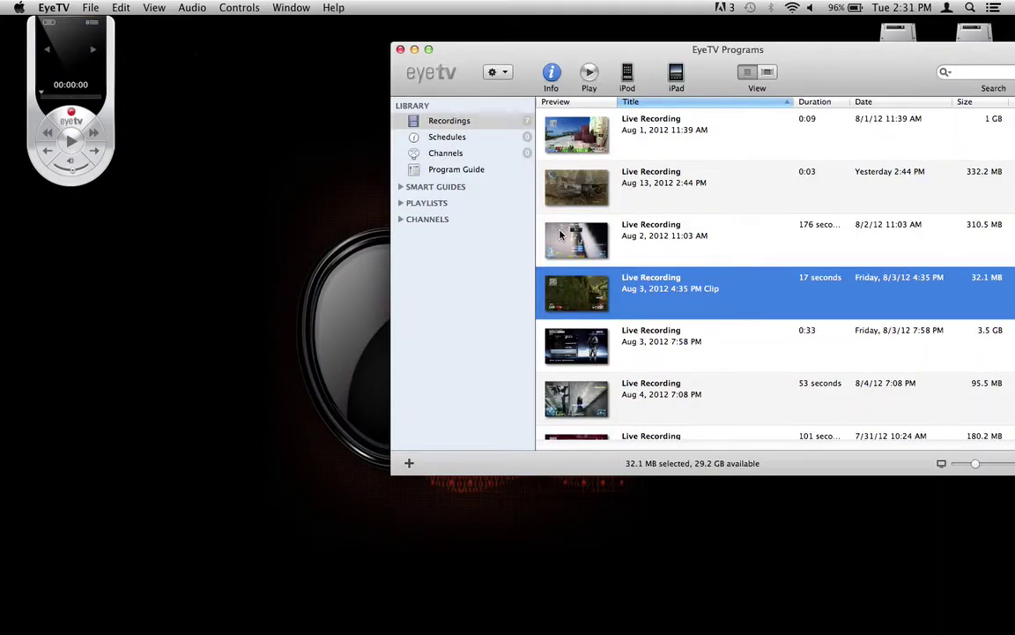
left_click_drag(637, 73, 575, 113)
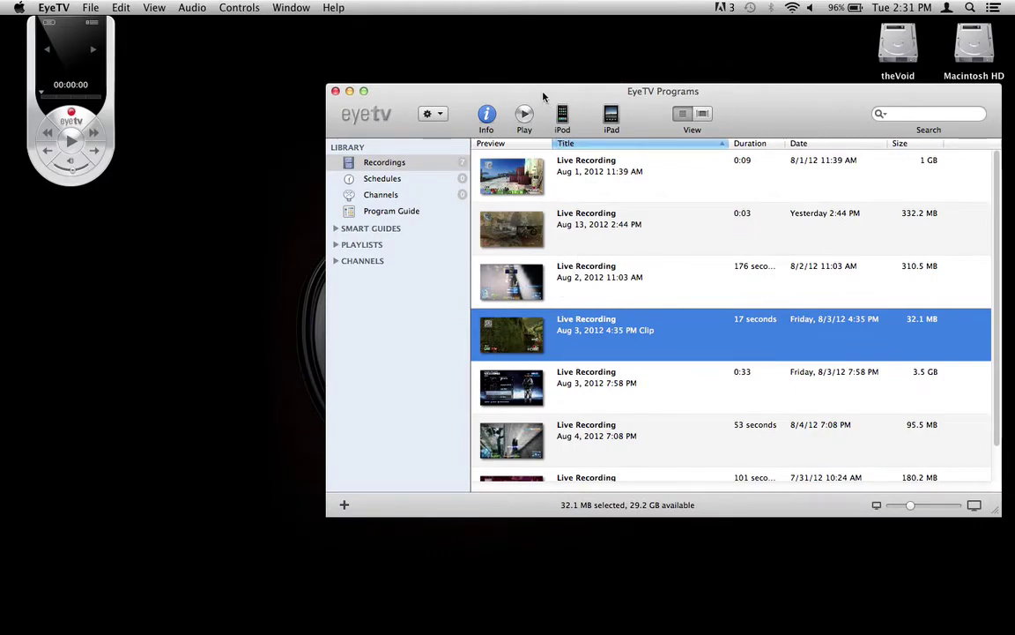
left_click_drag(474, 98, 521, 33)
left_click(481, 47)
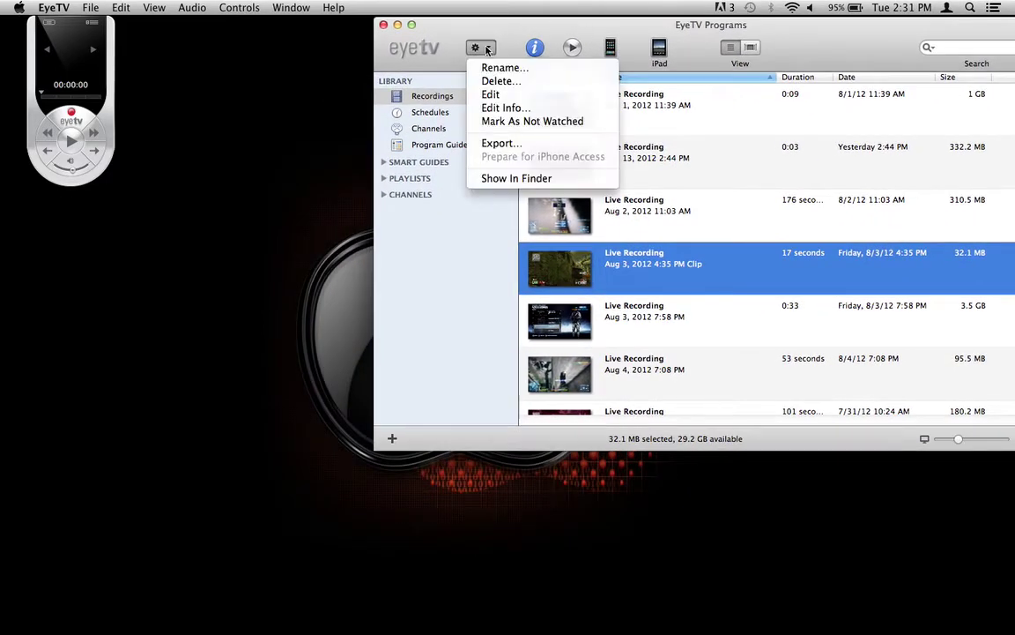
left_click(499, 143)
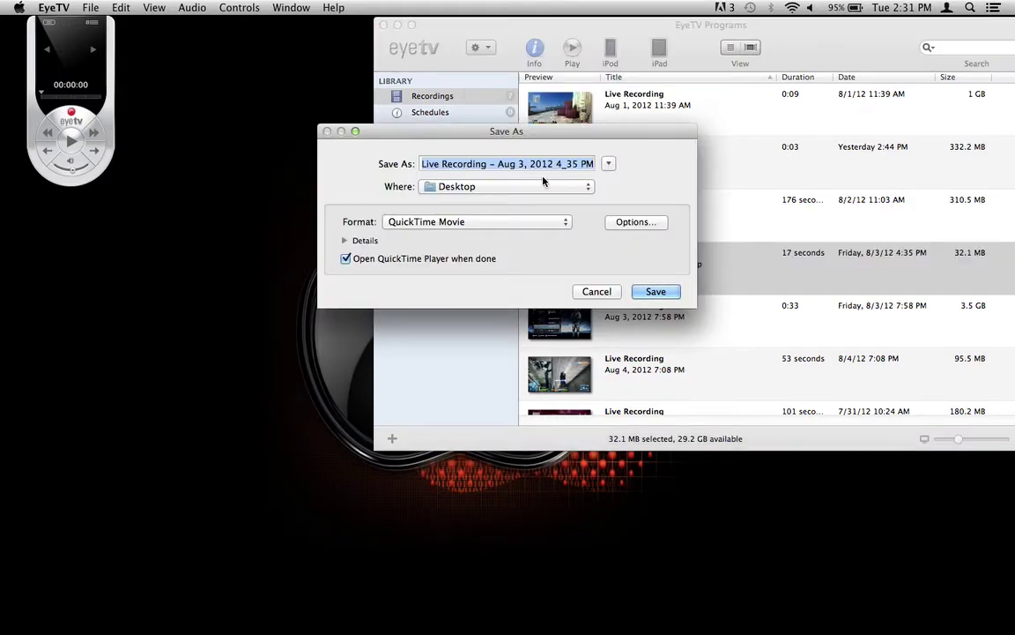
key("BackSpace")
type("TEST.mov")
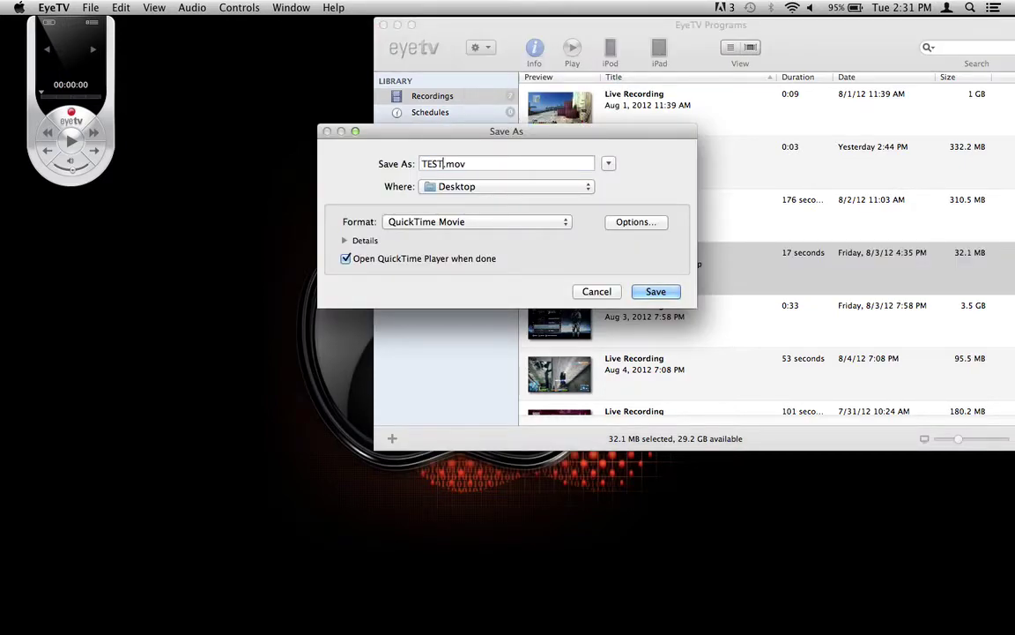
left_click(479, 221)
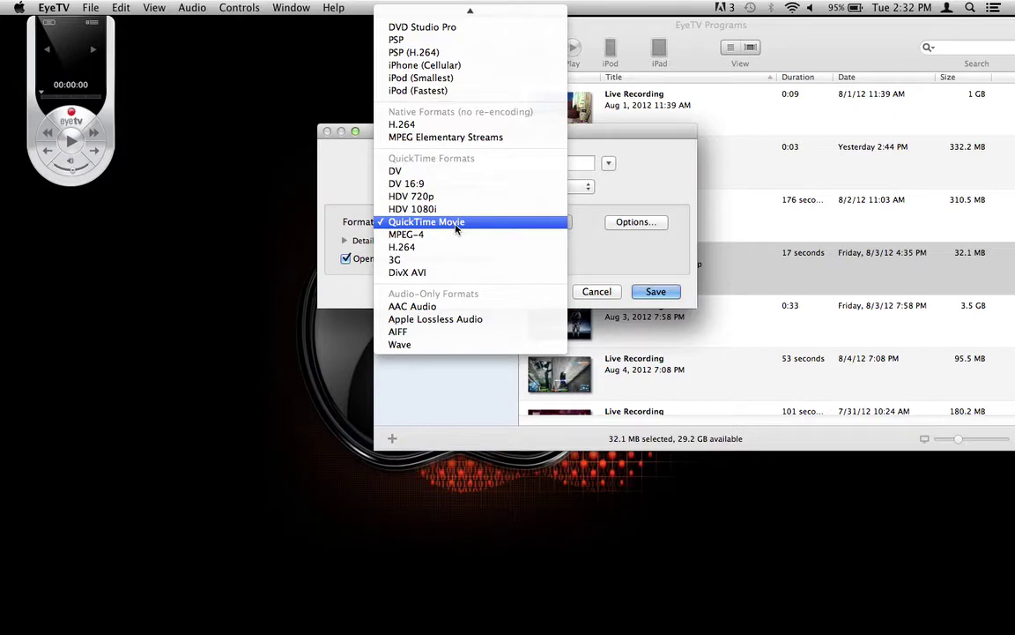
left_click(603, 236)
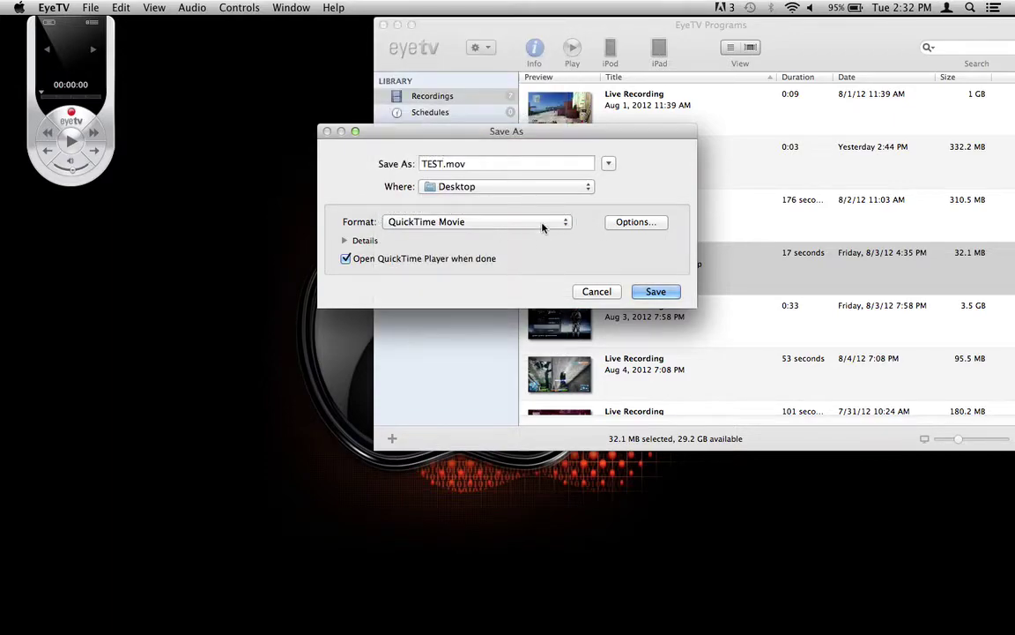
Set the export's MPEG-4 video compression quality to Best and save the movie
left_click(633, 224)
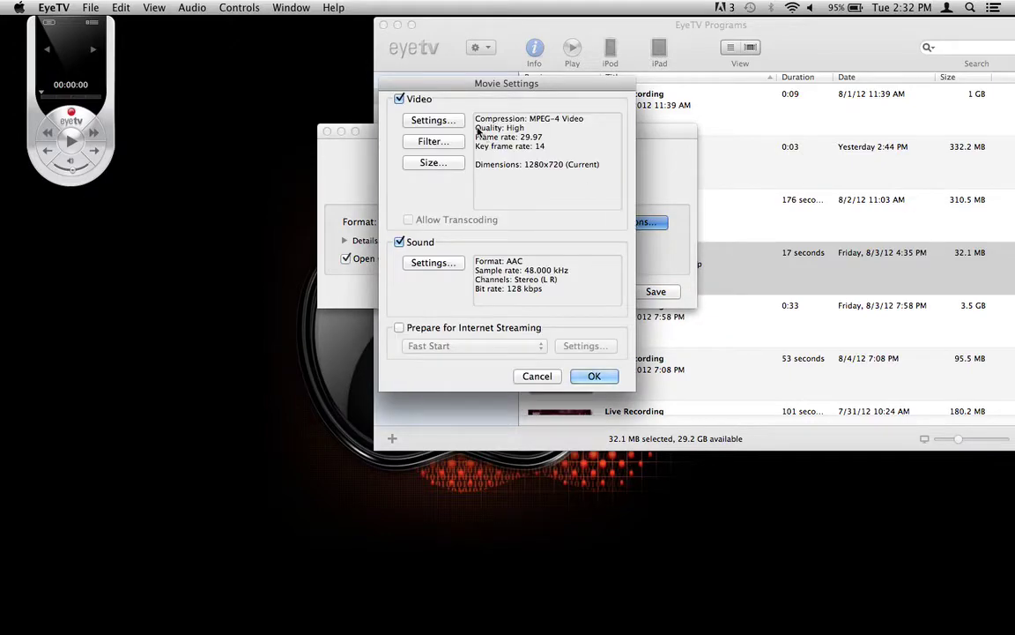
left_click_drag(444, 85, 520, 81)
left_click(511, 117)
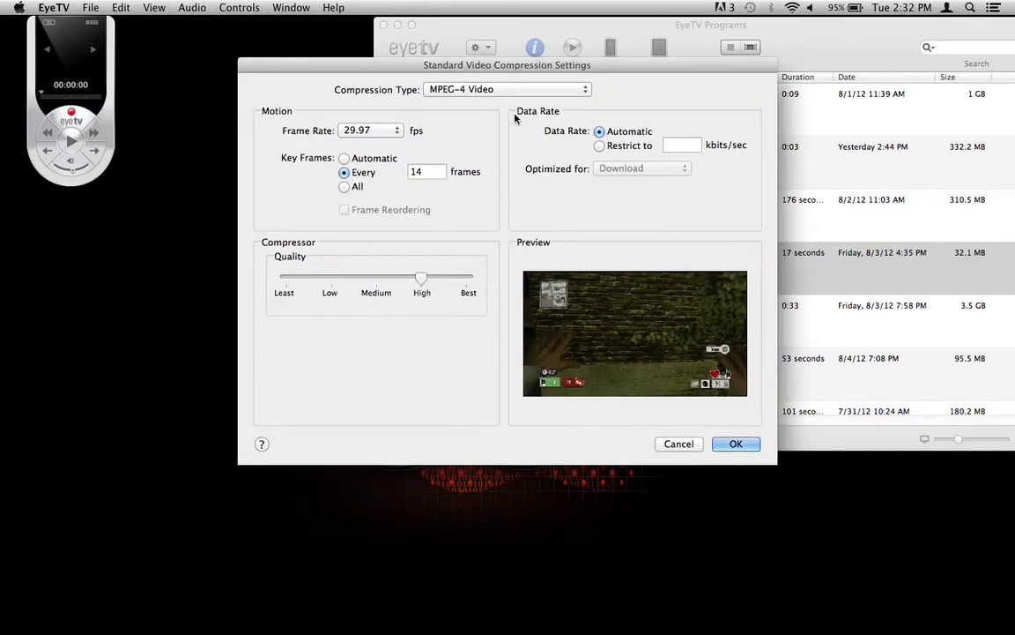
left_click_drag(600, 59, 760, 23)
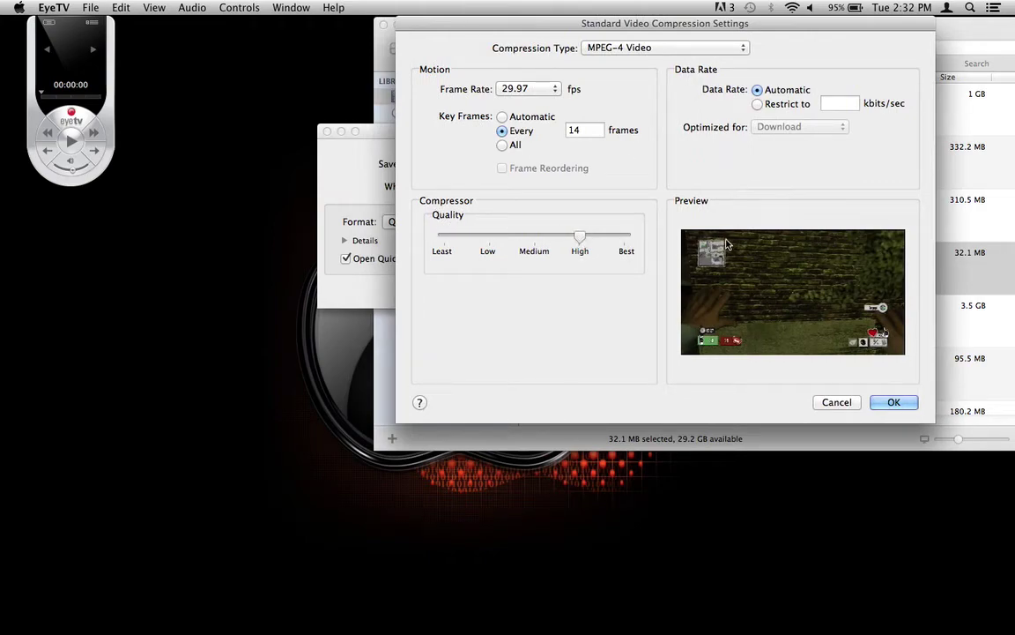
left_click(631, 235)
left_click(896, 405)
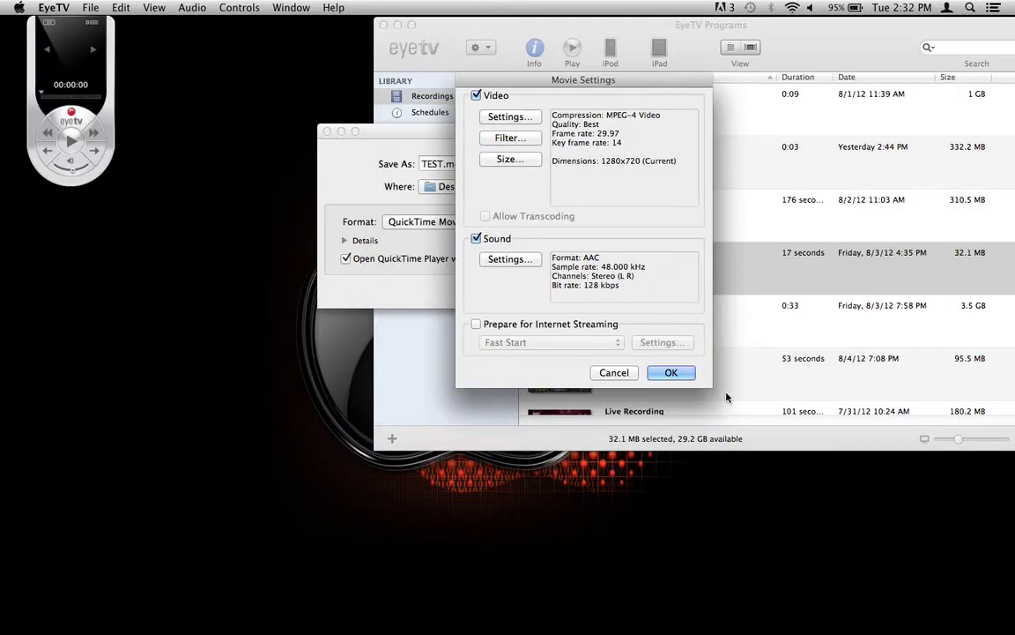
left_click(671, 372)
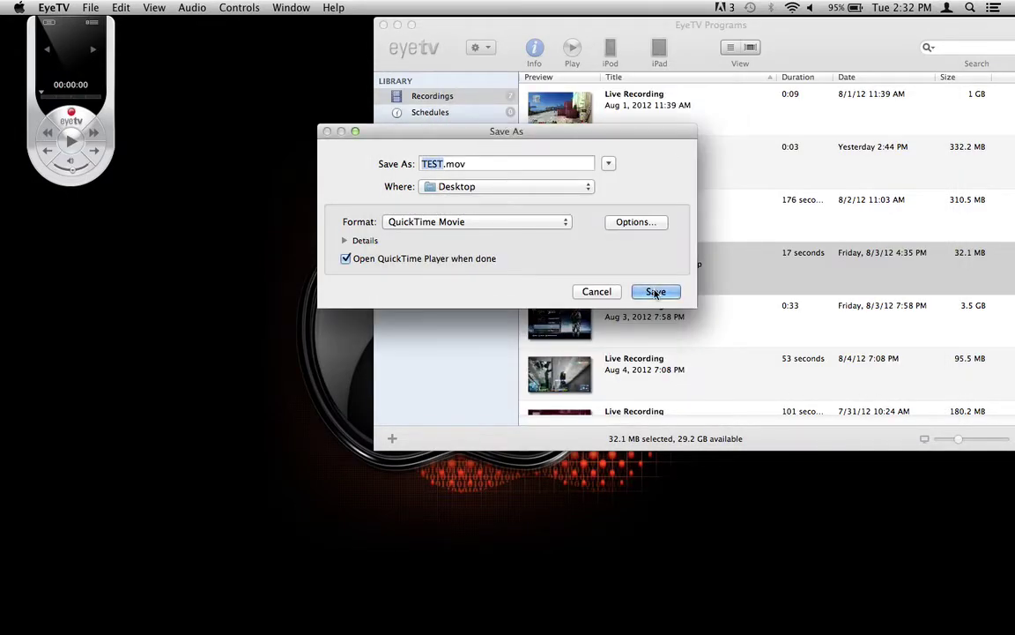
left_click(663, 292)
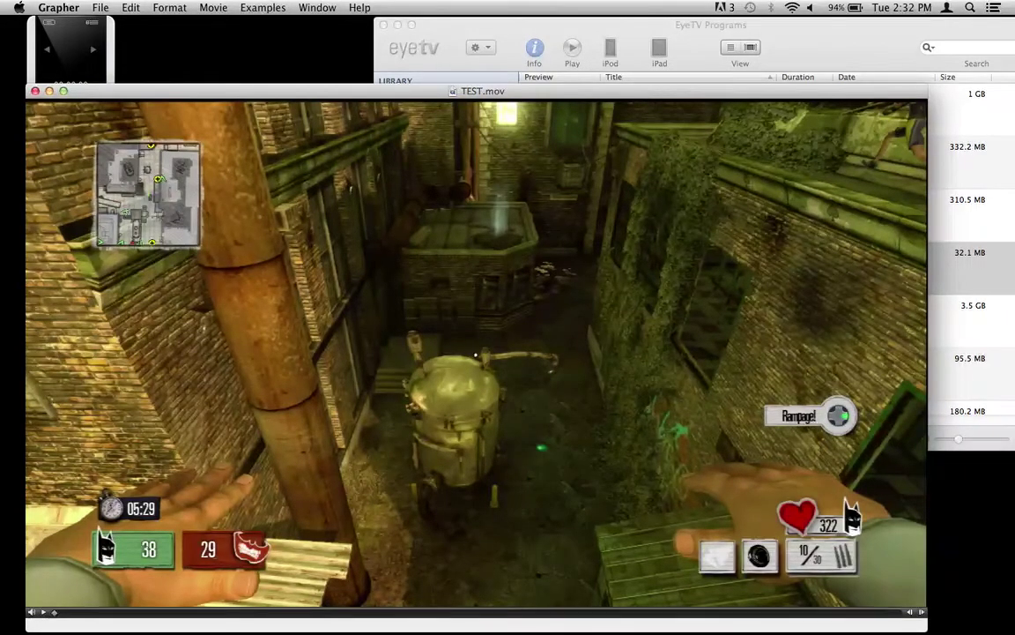
Play part of the exported TEST.mov to check it, close it and return to the EyeTV programs window
left_click_drag(651, 94, 710, 65)
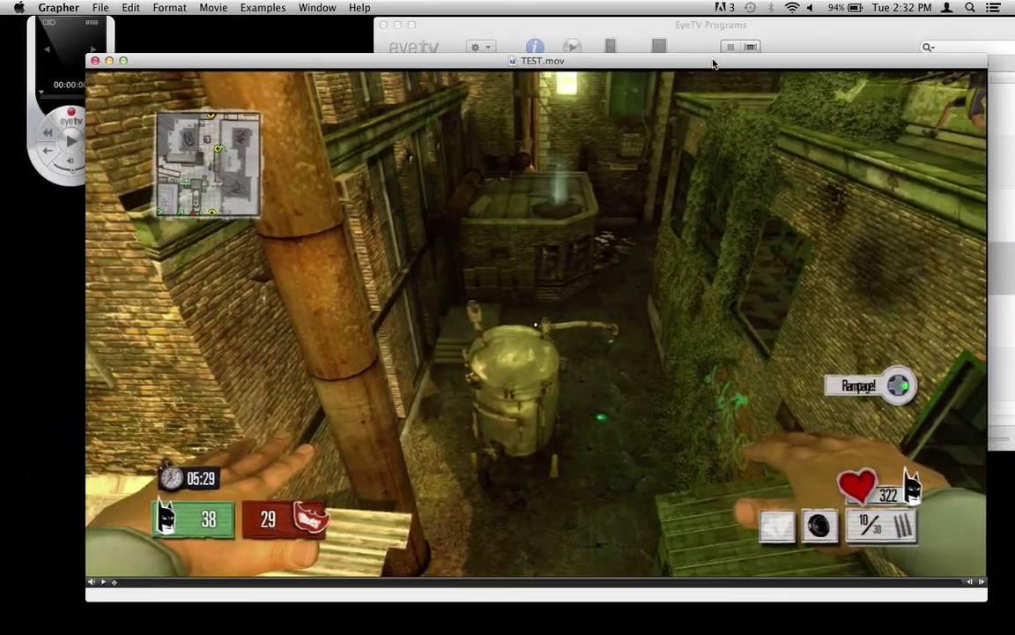
left_click(104, 582)
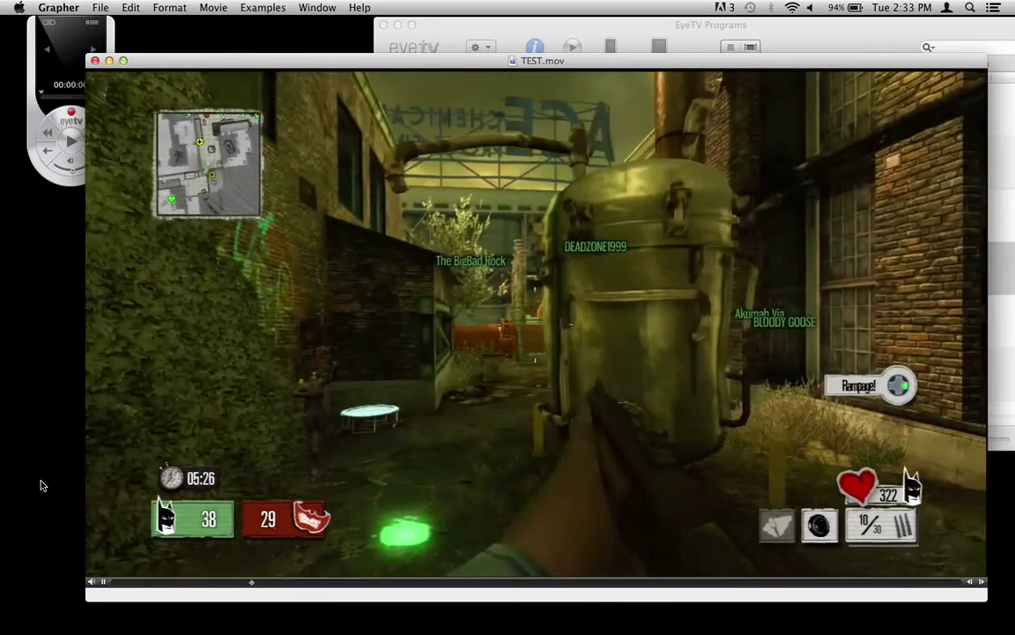
left_click(103, 581)
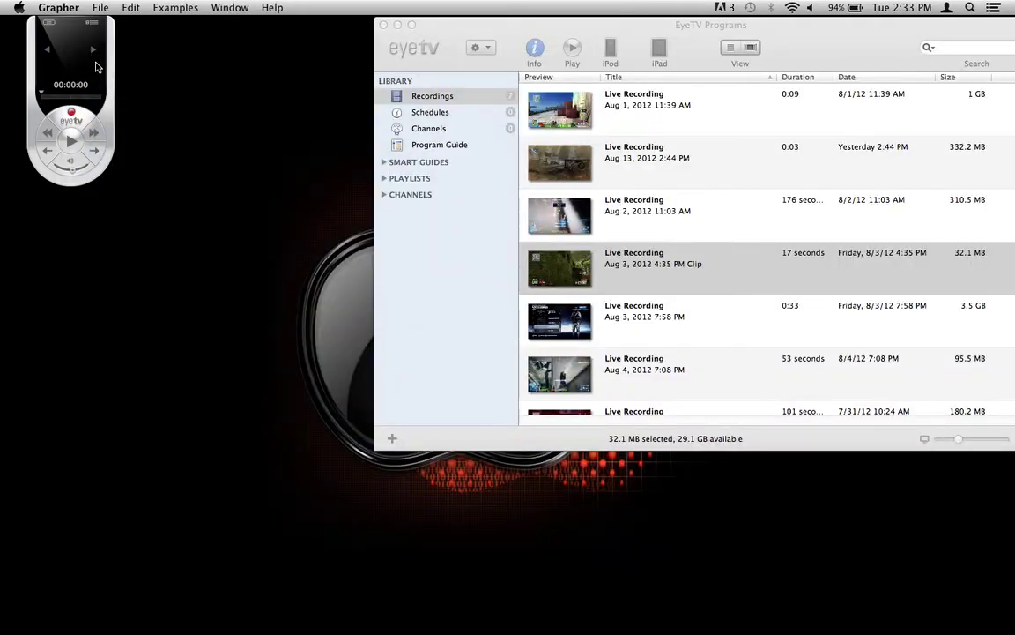
left_click(94, 60)
left_click(216, 267)
left_click(381, 287)
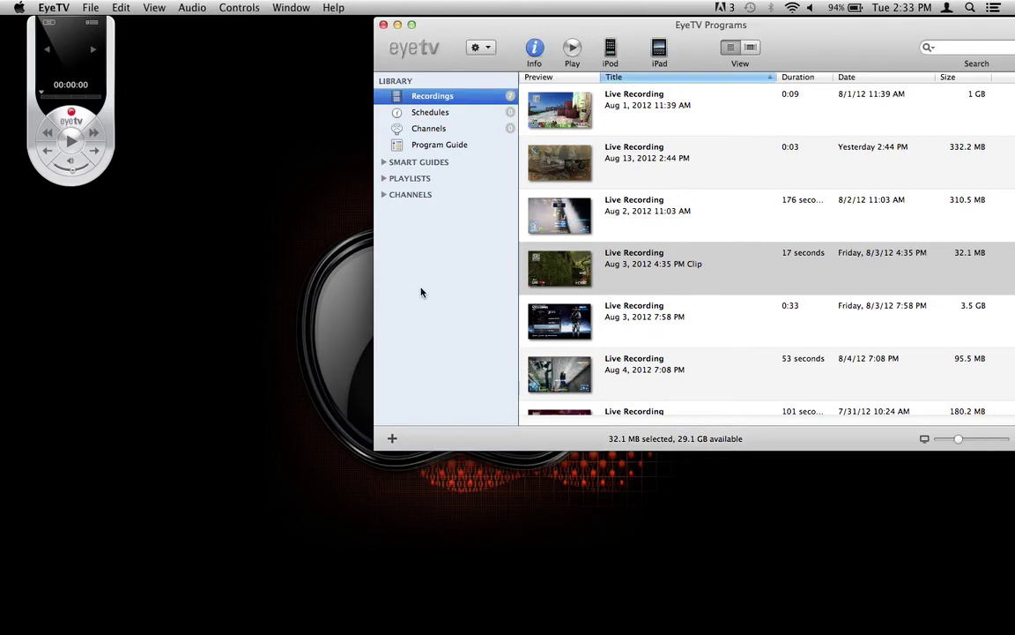